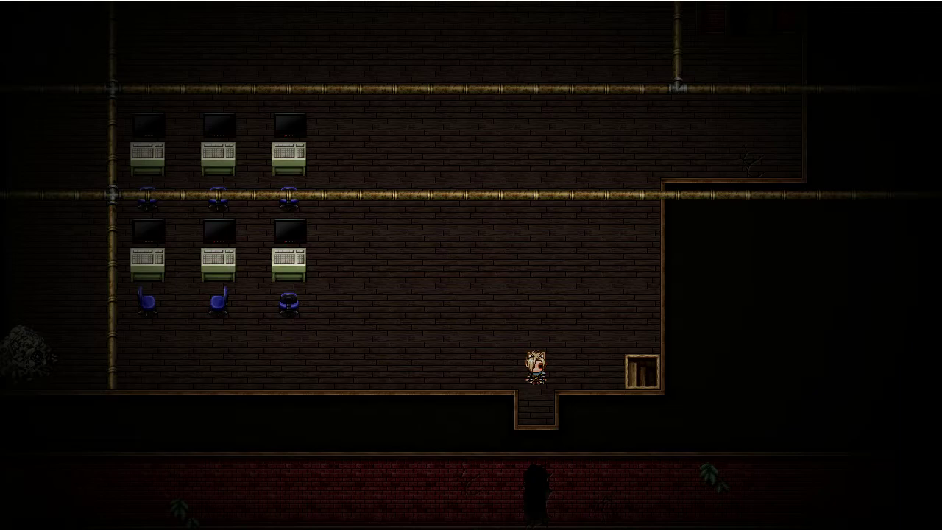
# Read the Bounty Log key item showing 0 Bounty Points, then step down into the doorway
pyautogui.press('Escape')
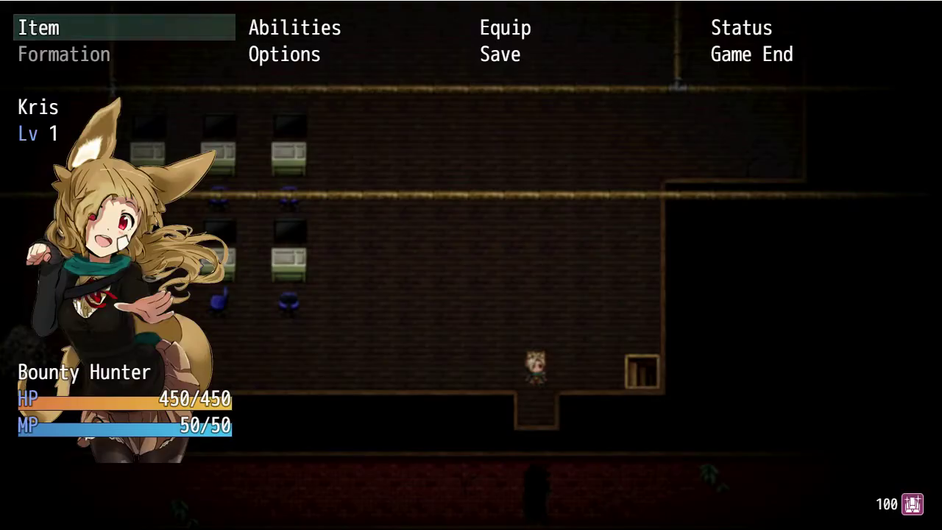
pyautogui.press('Return')
pyautogui.press('Right')
pyautogui.press('Right')
pyautogui.press('Right')
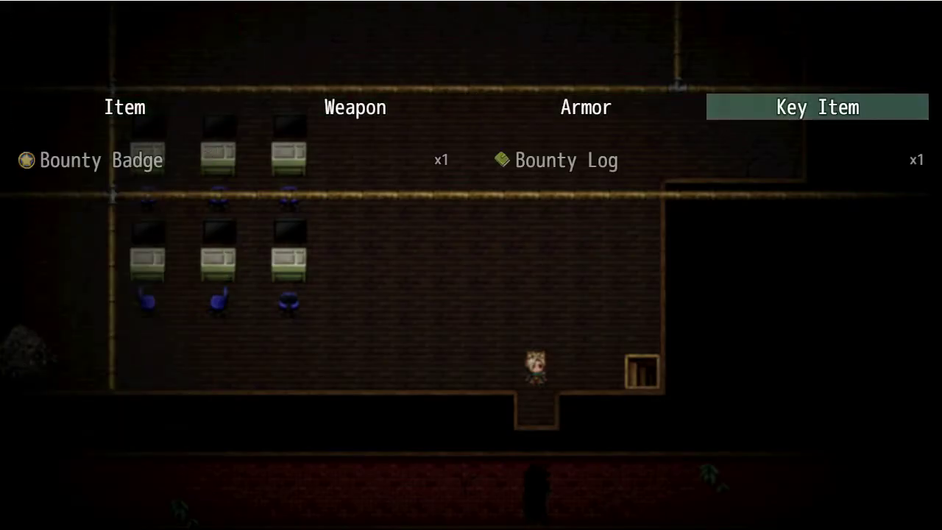
pyautogui.press('Return')
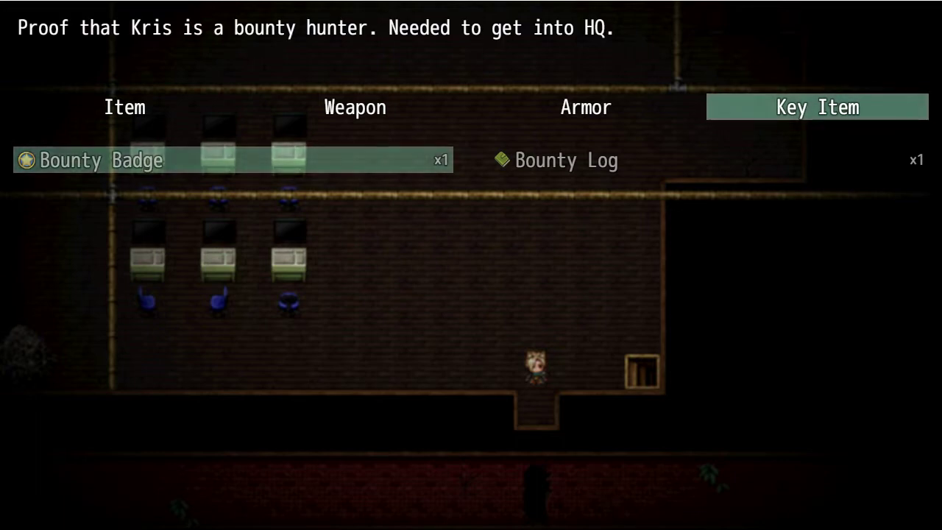
pyautogui.press('Right')
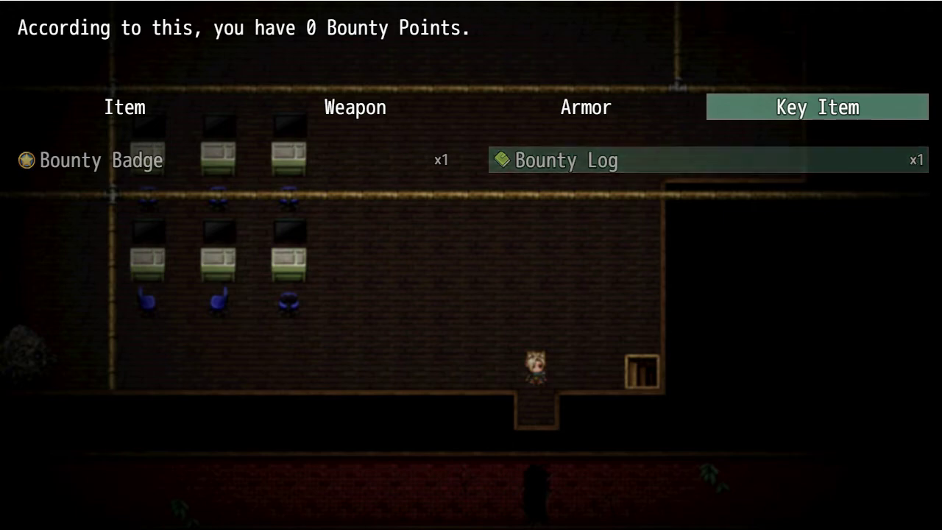
pyautogui.press('Escape')
pyautogui.press('Escape')
pyautogui.press('Escape')
pyautogui.press('Down')
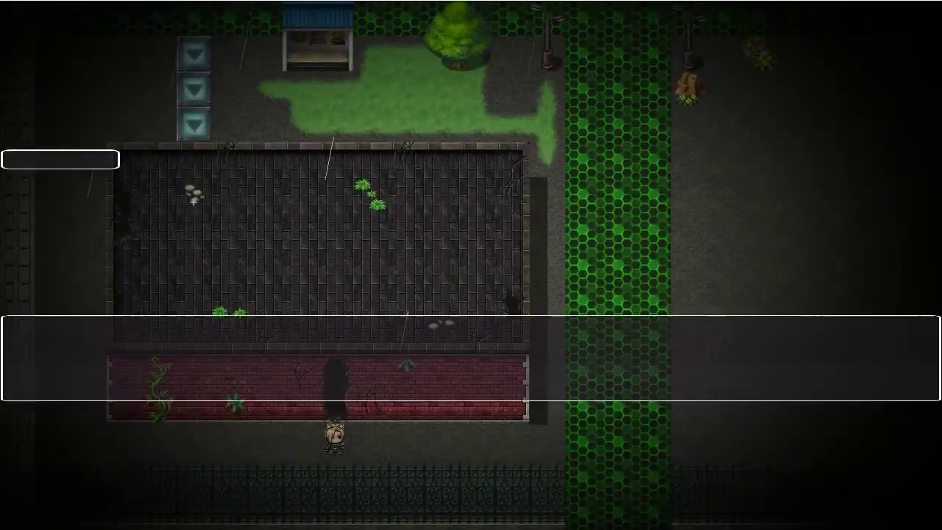
# Walk Kris right and up through the rainy park until the wandering rat touches her, starting a two-rat battle
pyautogui.press('Return')
pyautogui.press('Return')
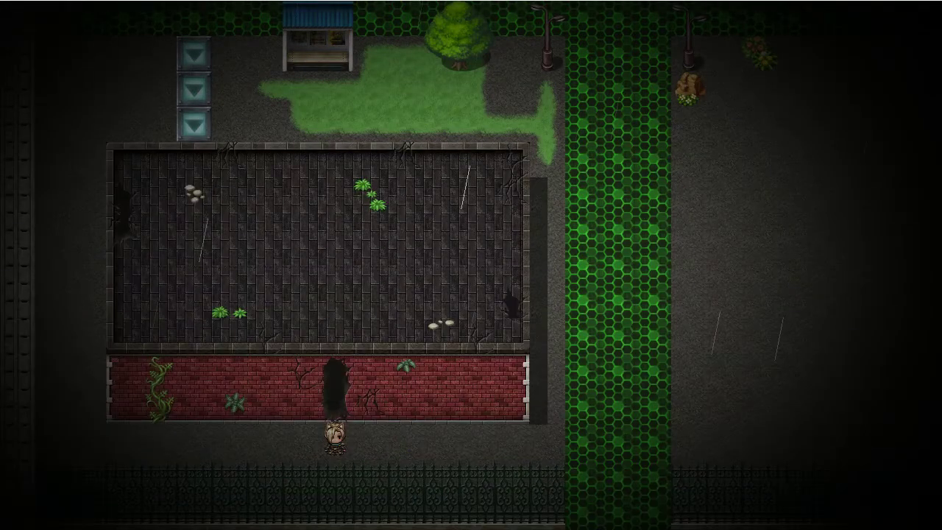
pyautogui.press('Right')
pyautogui.press('Right')
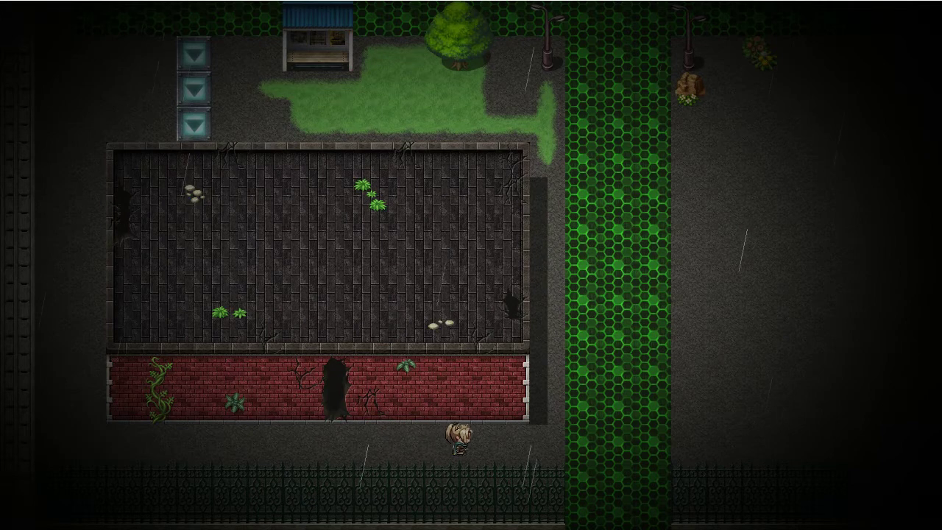
pyautogui.press('Right')
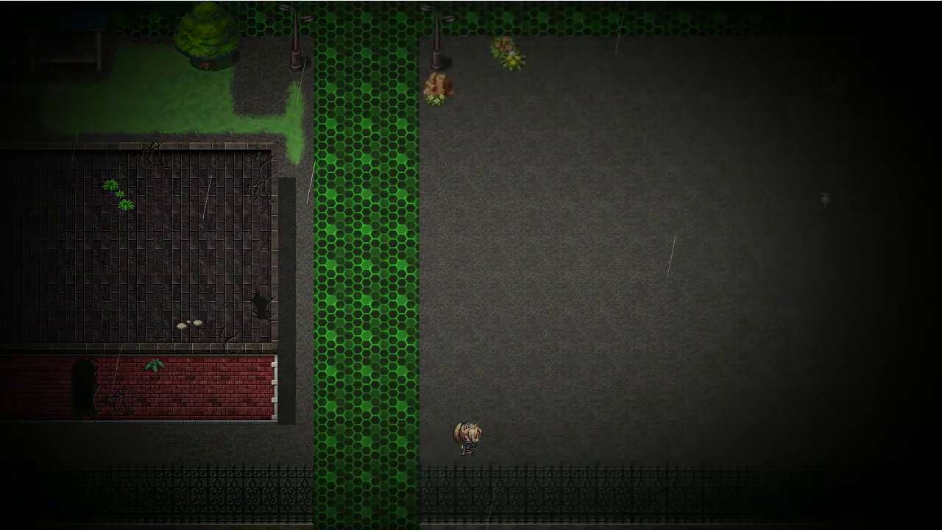
pyautogui.press('Up')
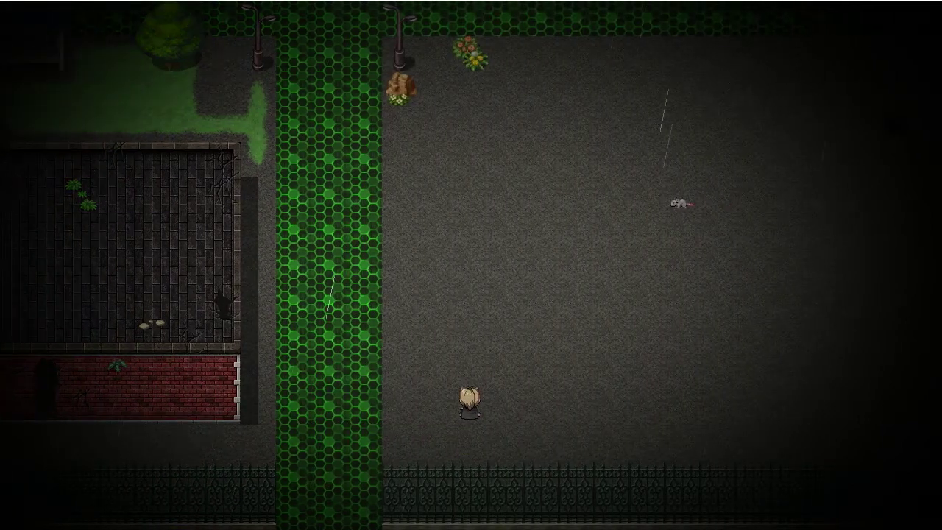
pyautogui.press('Up')
pyautogui.press('Right')
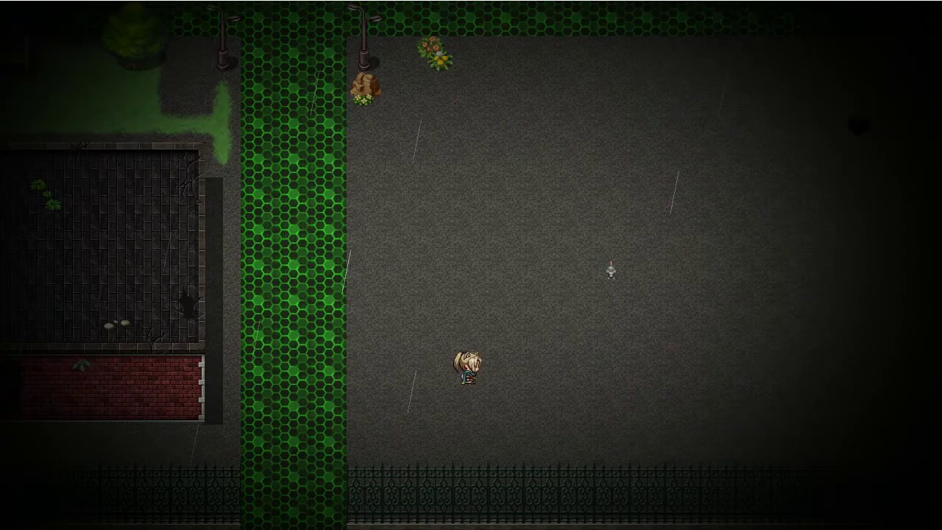
pyautogui.press('Left')
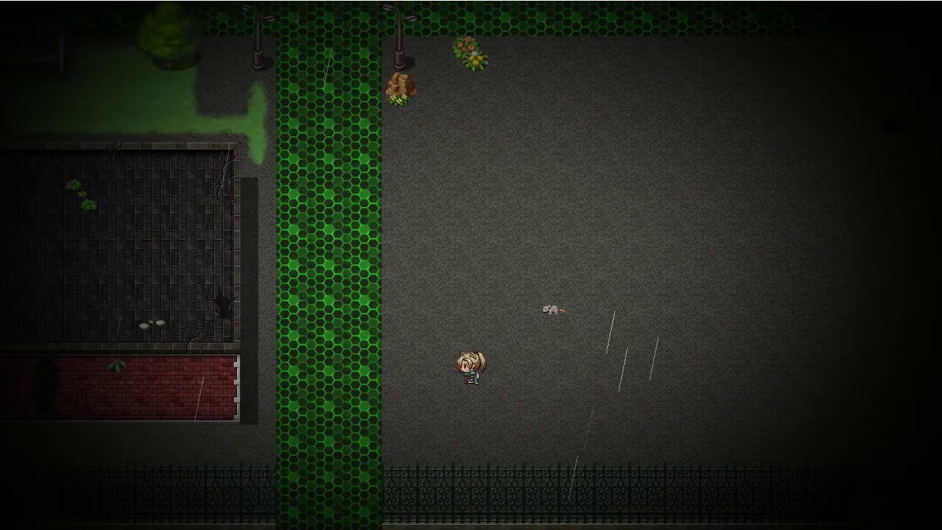
pyautogui.press('Right')
pyautogui.press('Right')
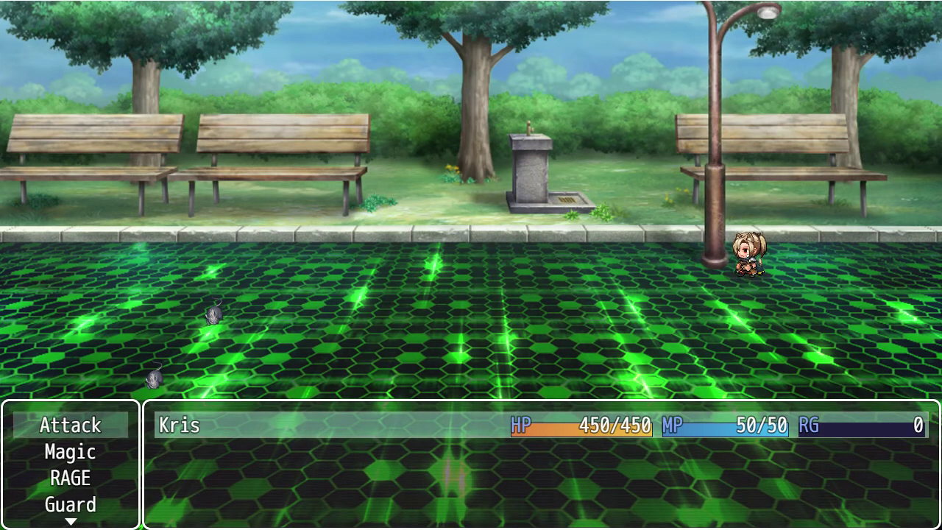
# Attack Rat A, then Rat B, until both fall, and dismiss the 44 EXP battle results
pyautogui.press('Down')
pyautogui.press('Down')
pyautogui.press('Up')
pyautogui.press('Up')
pyautogui.press('Return')
pyautogui.press('Return')
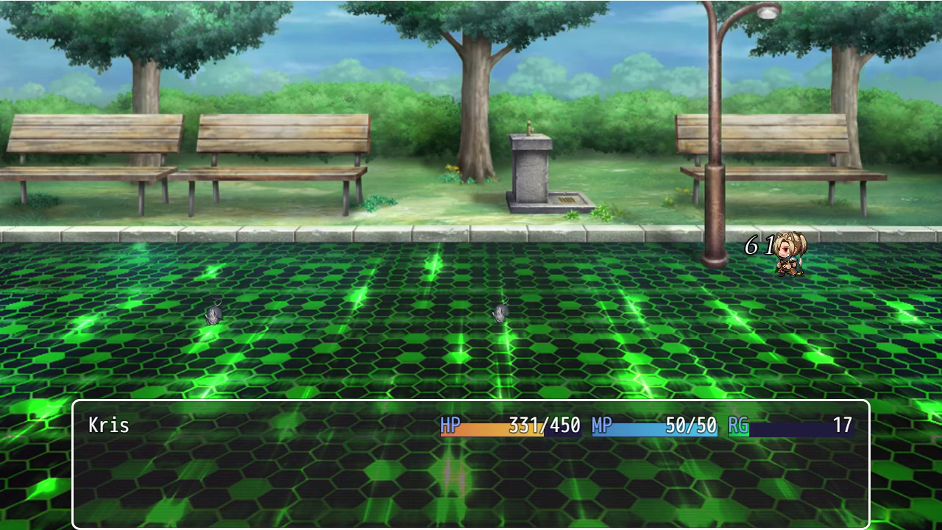
pyautogui.press('Return')
pyautogui.press('Return')
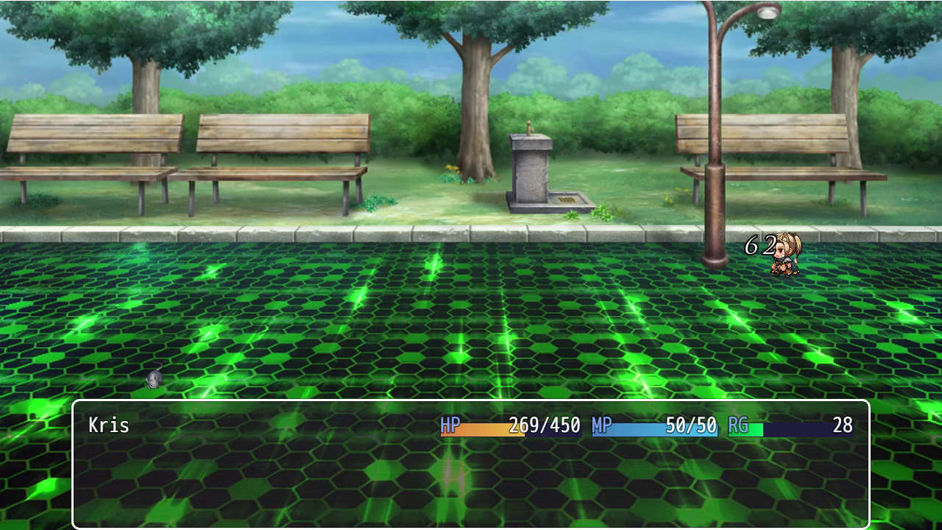
pyautogui.press('Return')
pyautogui.press('Return')
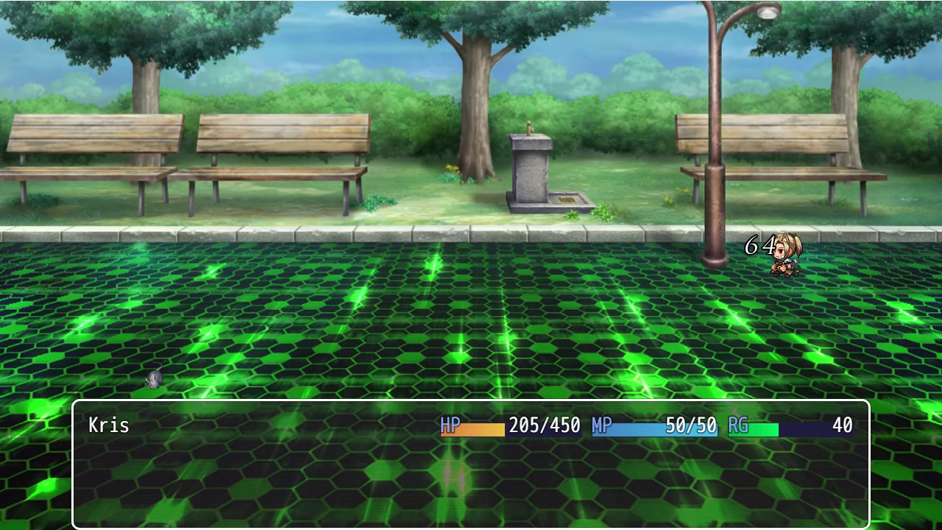
pyautogui.press('Return')
pyautogui.press('Return')
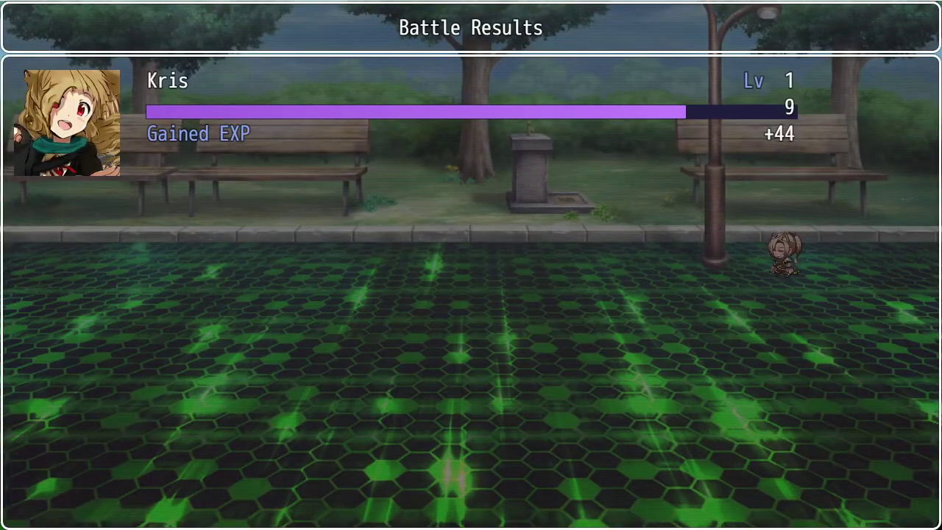
pyautogui.press('Return')
pyautogui.press('Return')
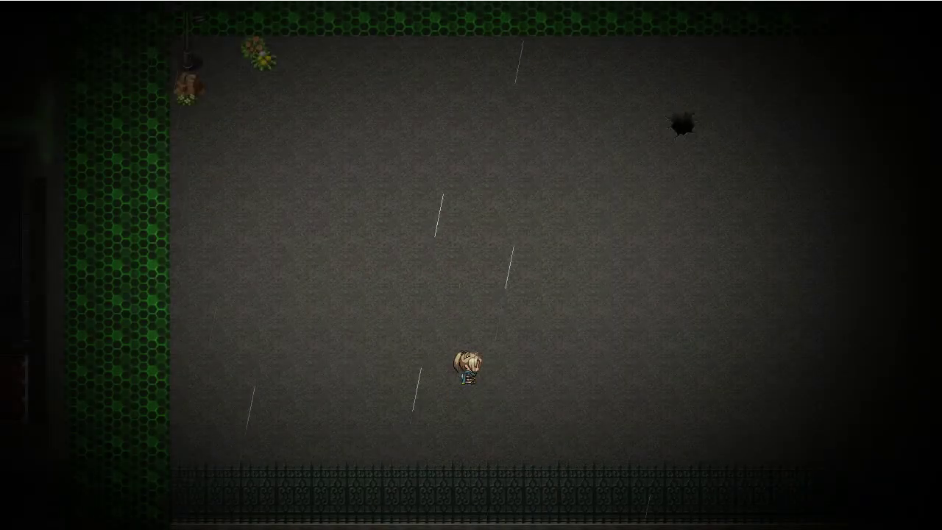
# Check the Bounty Log's updated point count under Key Items, then back out of the menu
pyautogui.press('Down')
pyautogui.press('Escape')
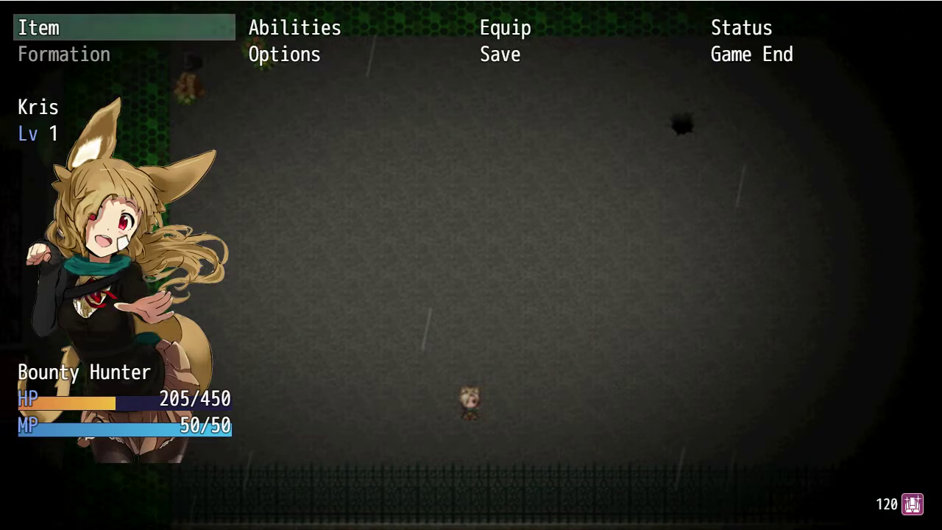
pyautogui.press('Return')
pyautogui.press('Right')
pyautogui.press('Right')
pyautogui.press('Right')
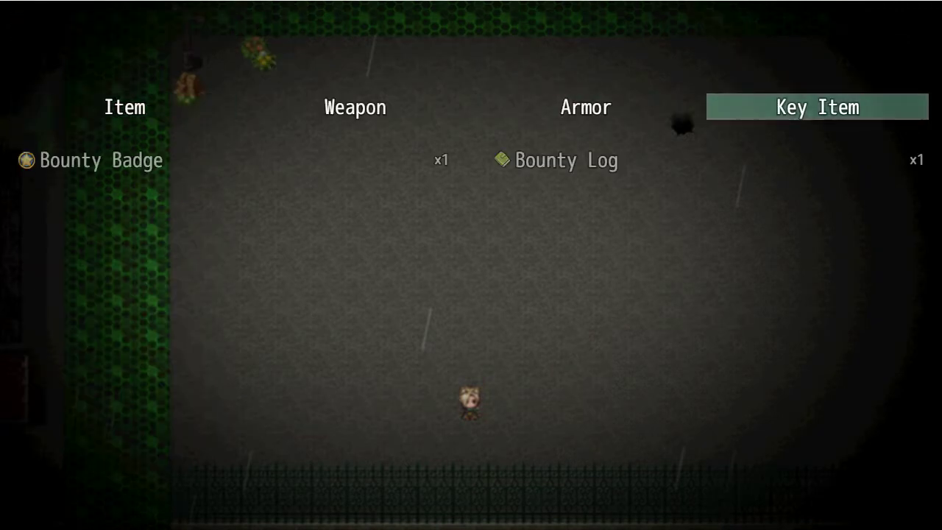
pyautogui.press('Return')
pyautogui.press('Right')
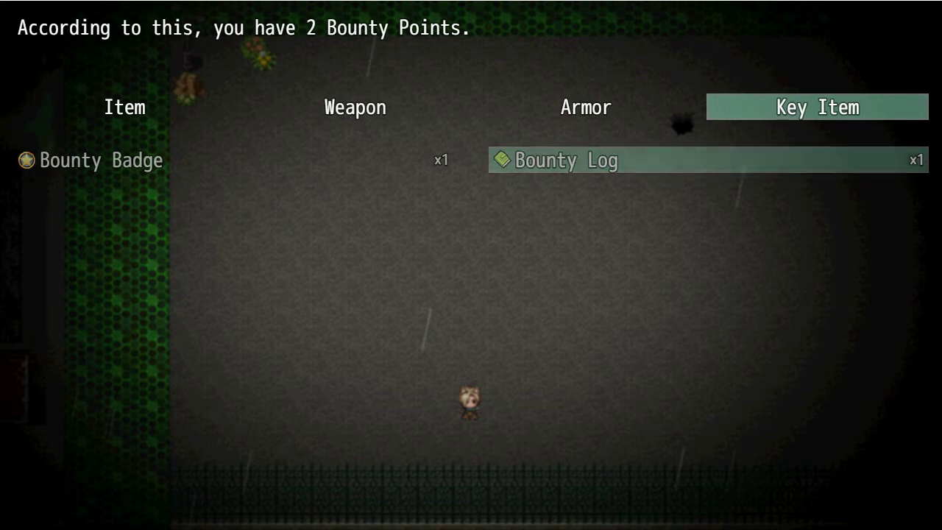
pyautogui.press('Escape')
pyautogui.press('Escape')
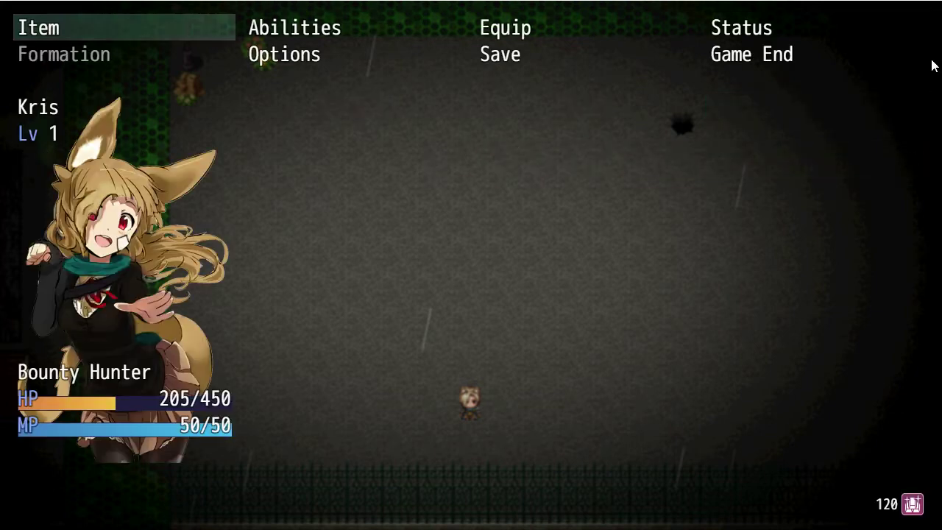
pyautogui.press('Escape')
# Walk left into the red wall opening, exit the room, and head back right toward the rat
pyautogui.press('Right')
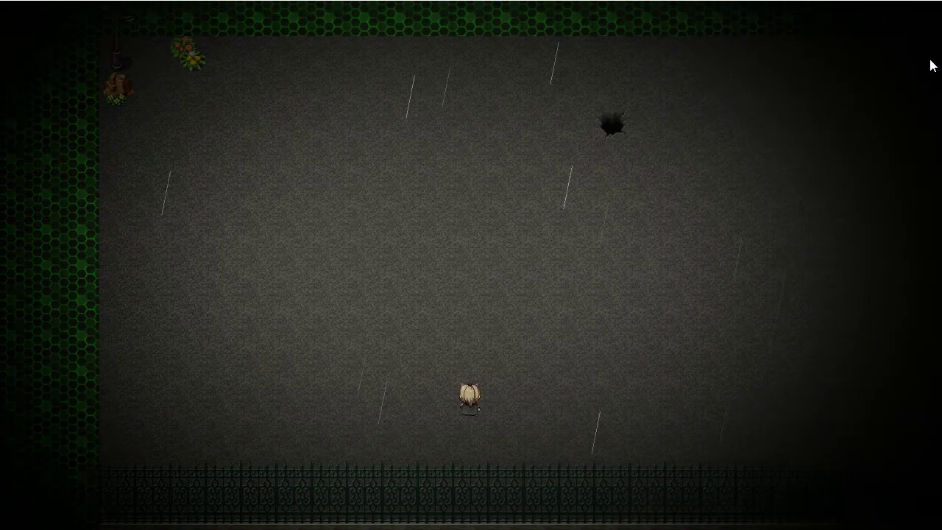
pyautogui.press('Up')
pyautogui.press('Left')
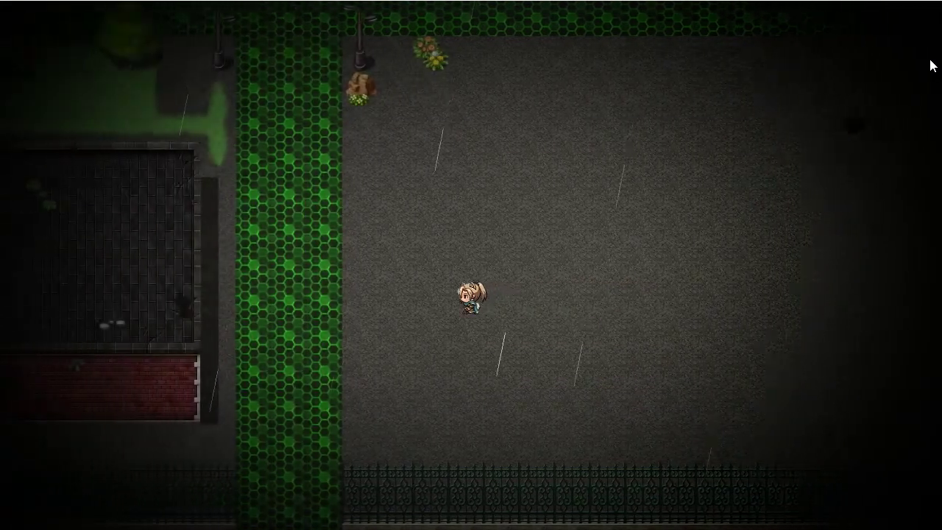
pyautogui.press('Down')
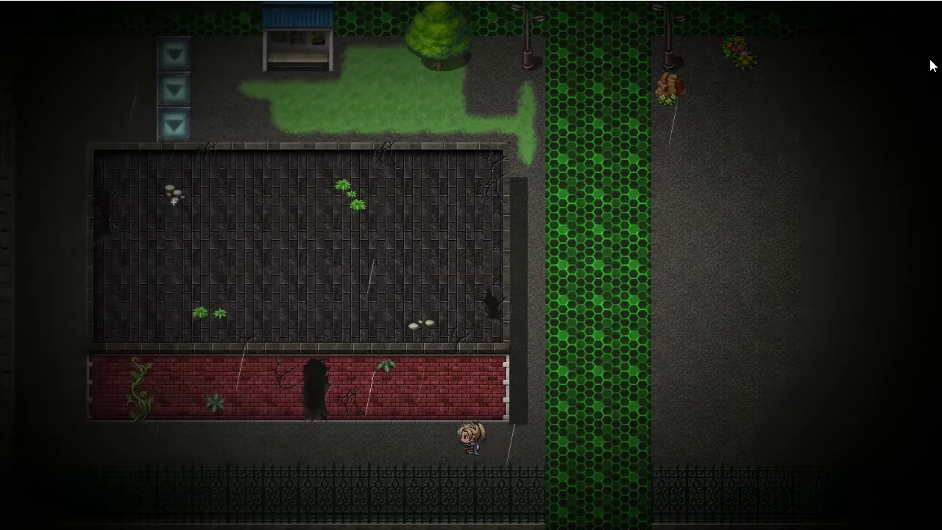
pyautogui.press('Return')
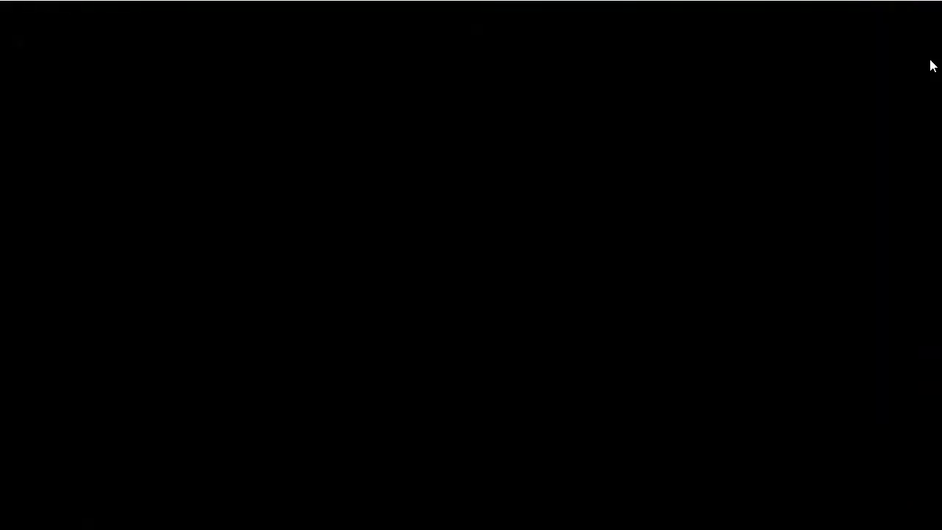
pyautogui.press('Down')
pyautogui.press('Right')
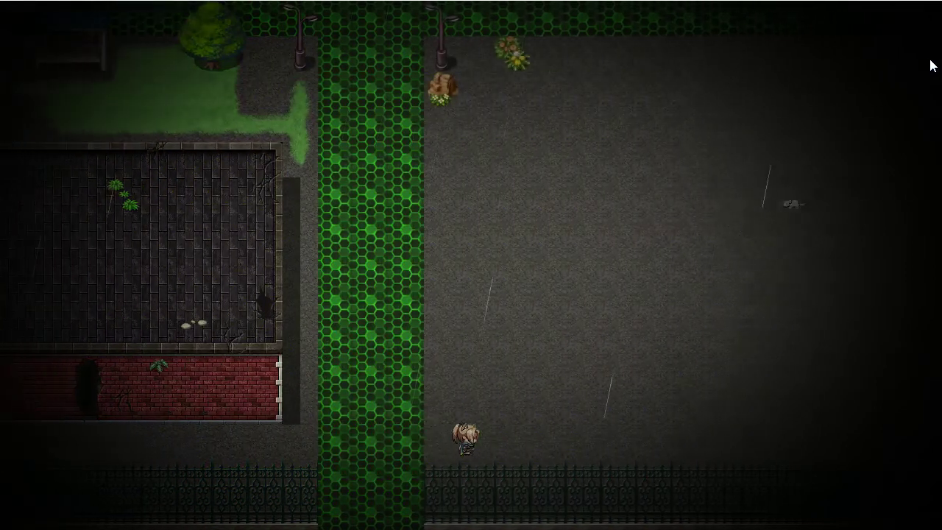
pyautogui.press('Right')
pyautogui.press('Up')
# Open rat event EV006, keep its Approach movement type, and select the Rat*2 Battle Processing block
pyautogui.press('Right')
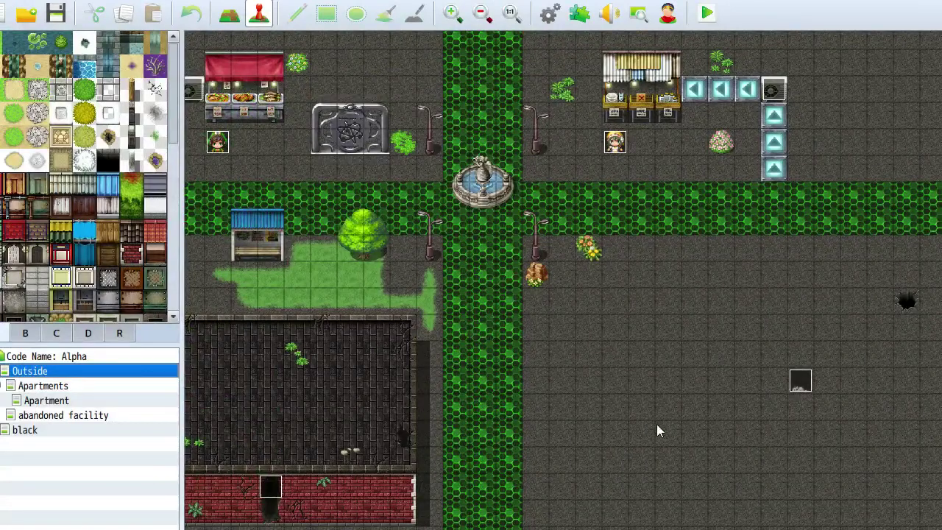
pyautogui.doubleClick(800, 384)
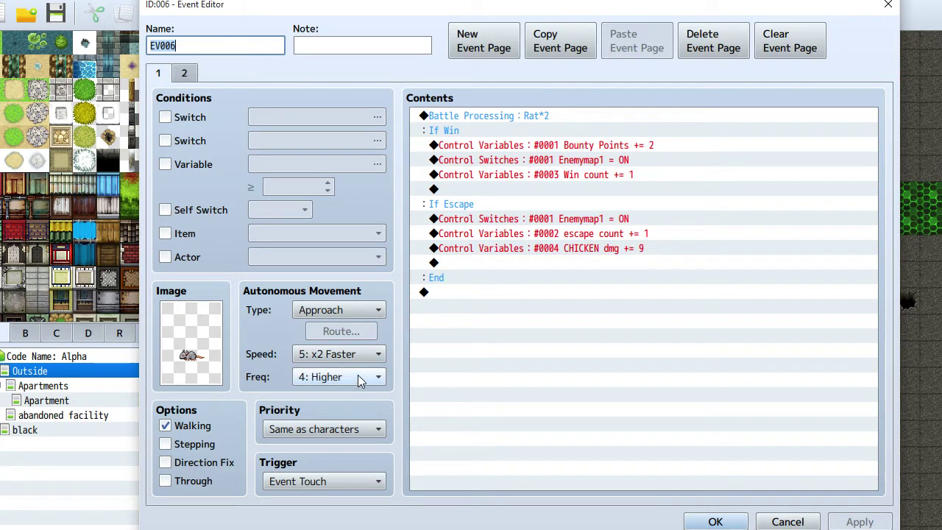
pyautogui.click(354, 316)
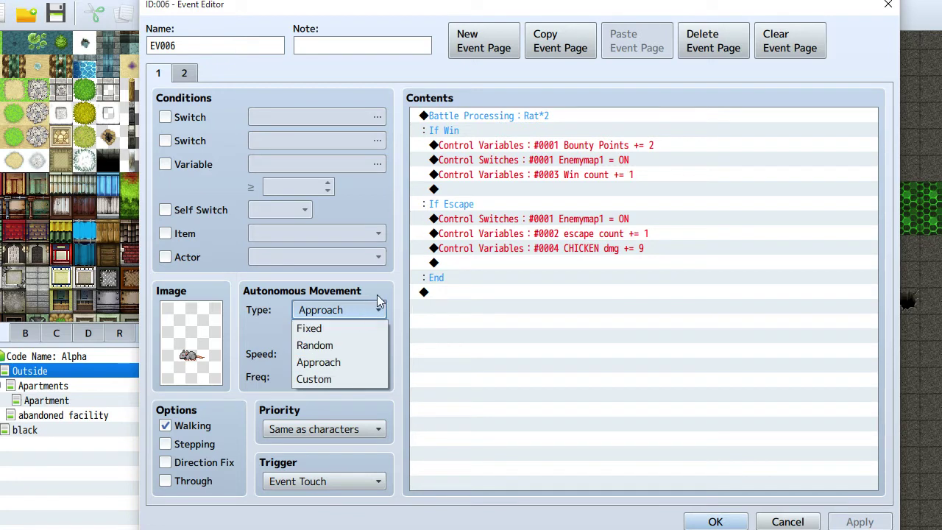
pyautogui.click(377, 298)
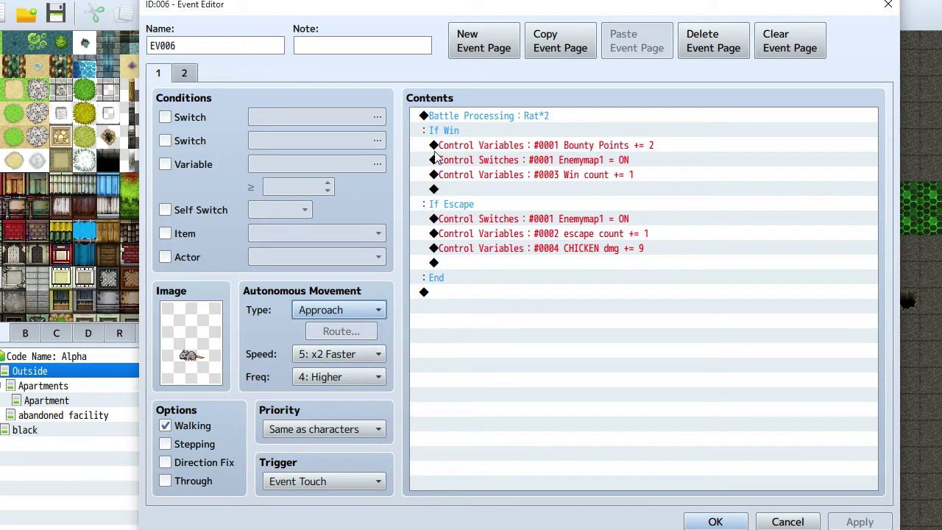
pyautogui.click(476, 117)
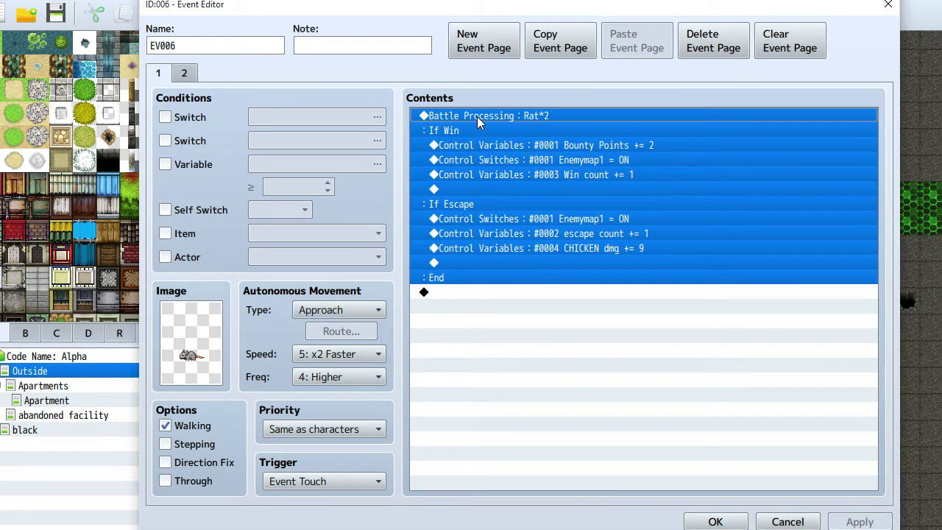
pyautogui.rightClick(524, 121)
pyautogui.click(537, 147)
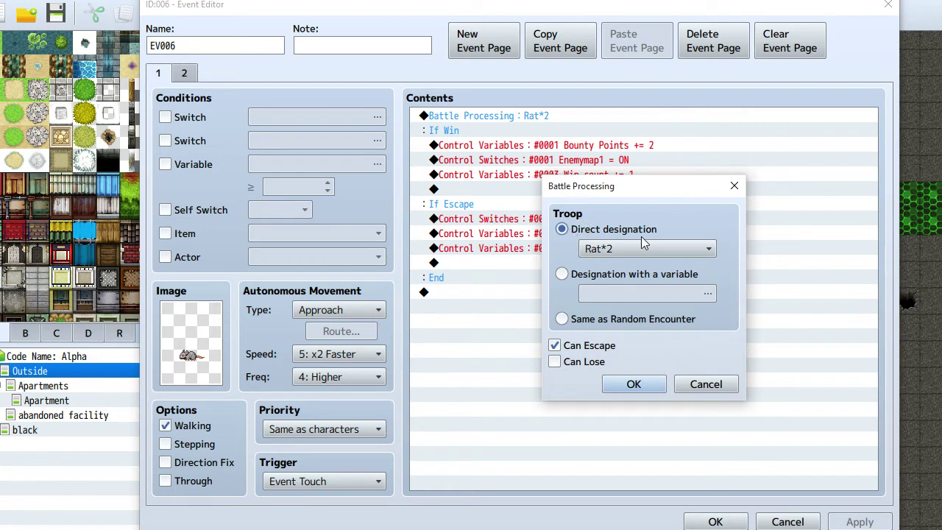
pyautogui.click(688, 250)
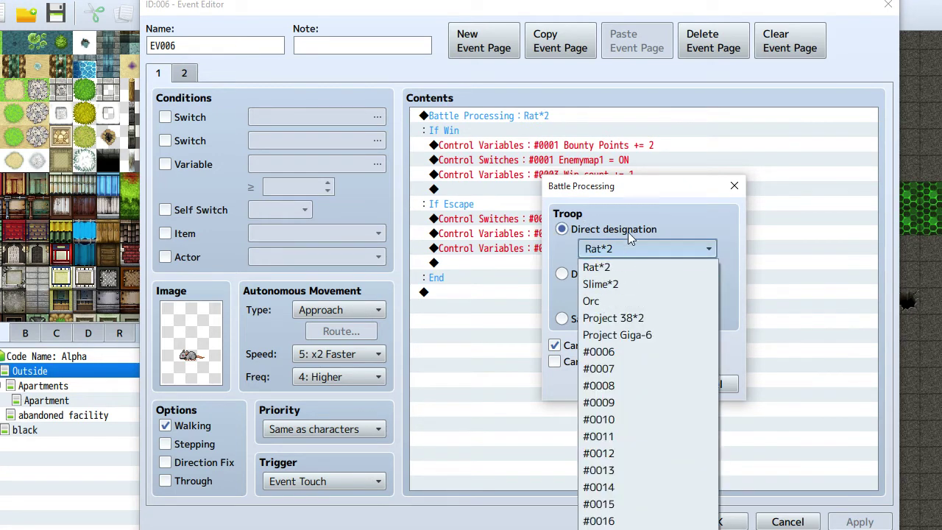
pyautogui.click(648, 217)
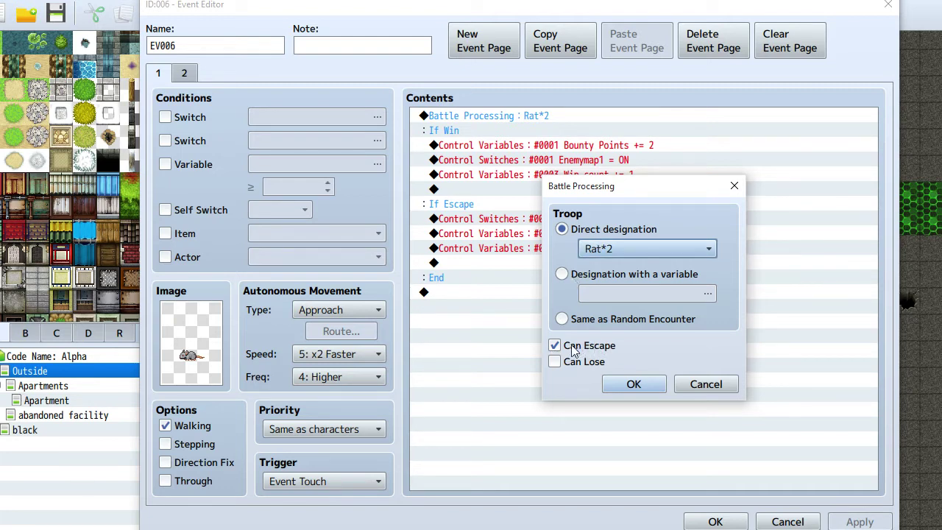
pyautogui.click(699, 387)
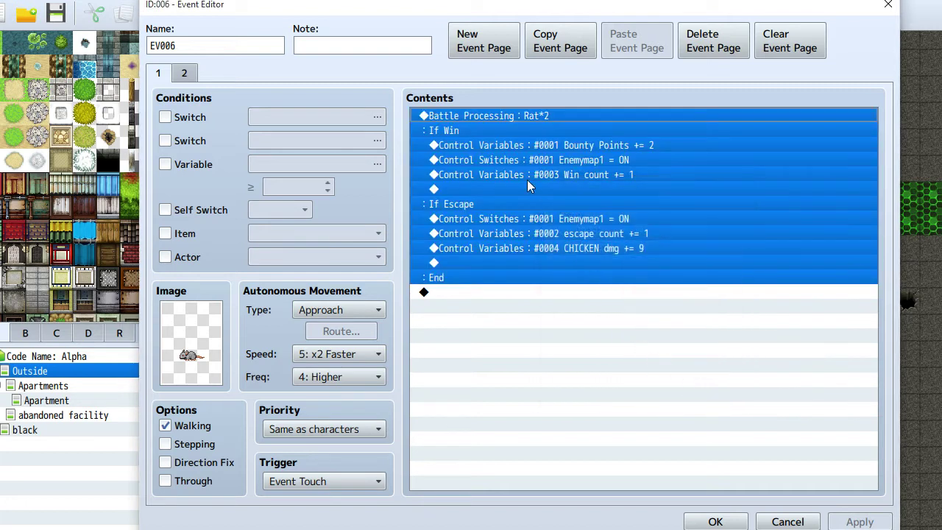
pyautogui.click(513, 151)
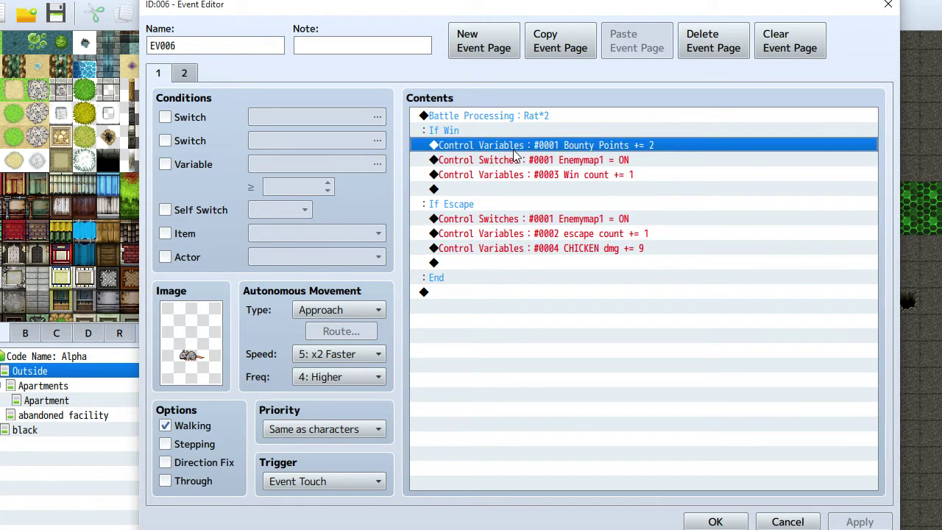
pyautogui.rightClick(632, 149)
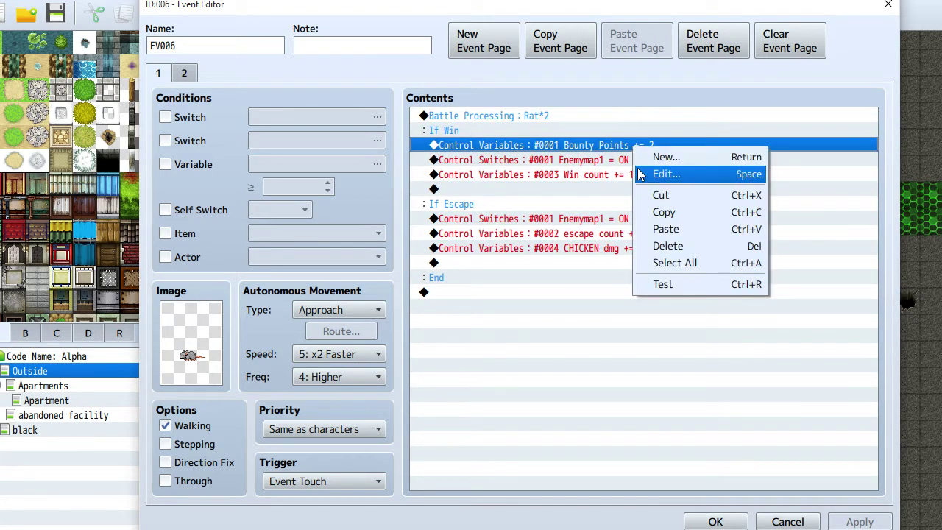
pyautogui.click(655, 174)
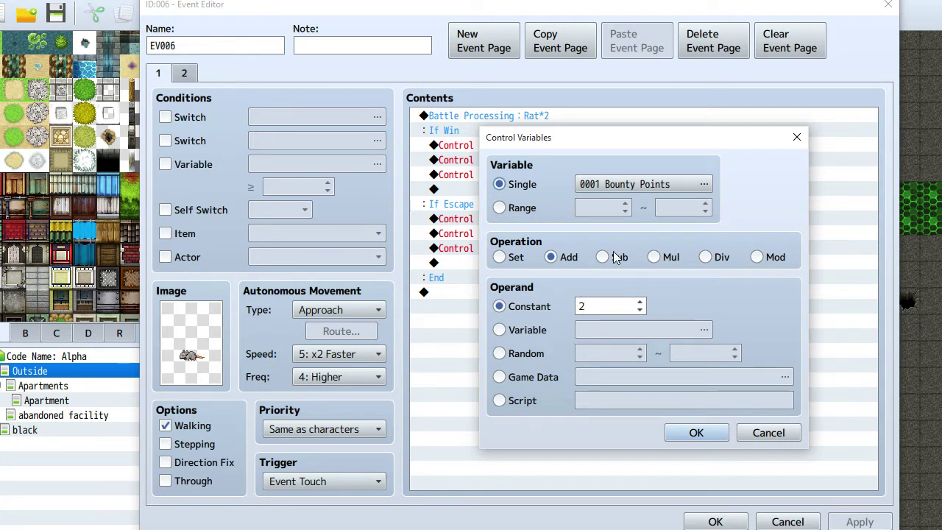
pyautogui.press('Return')
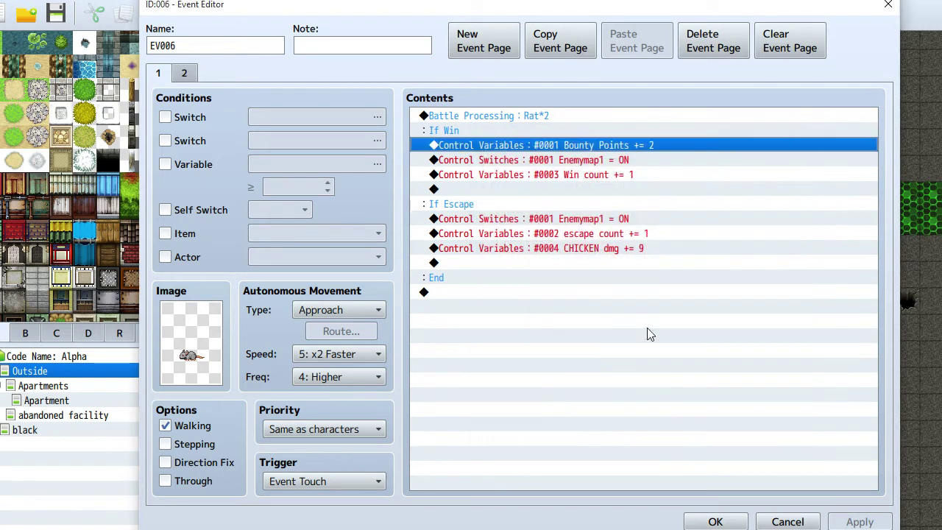
pyautogui.click(505, 162)
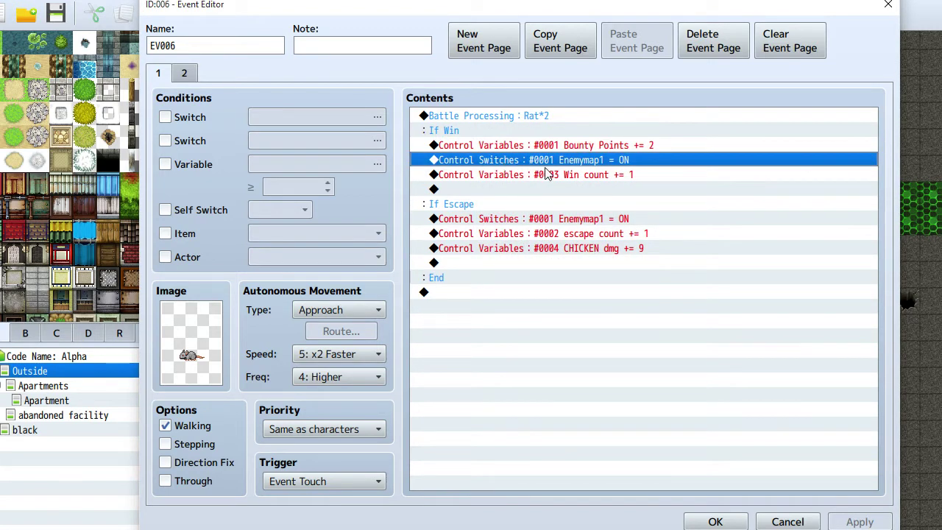
pyautogui.rightClick(614, 171)
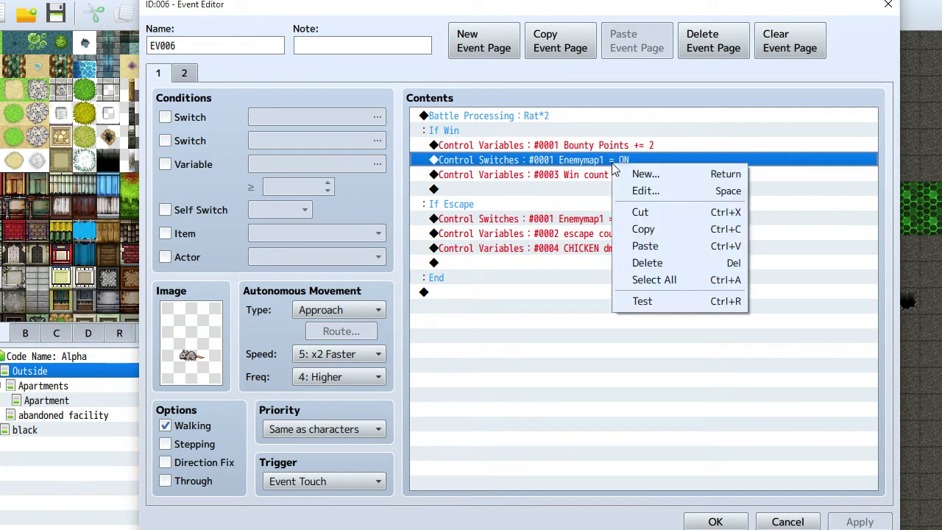
pyautogui.click(639, 190)
pyautogui.click(744, 259)
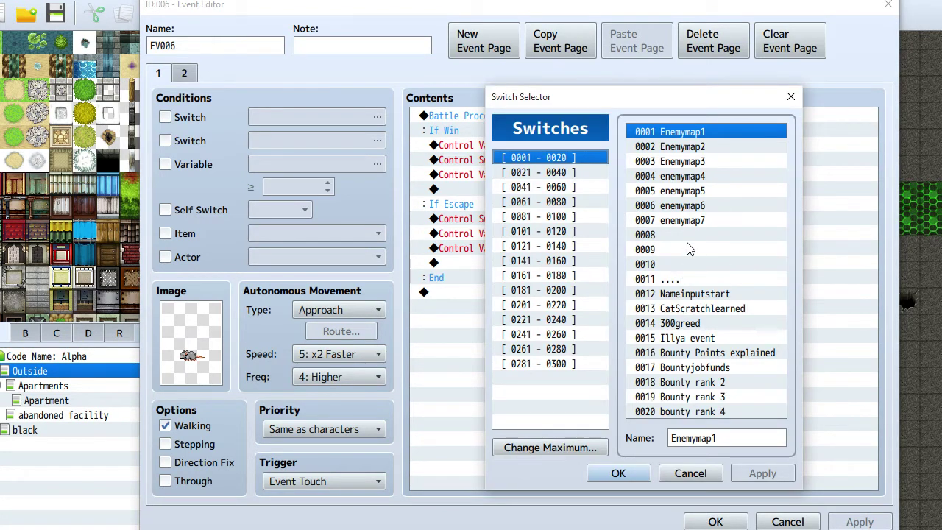
pyautogui.click(692, 474)
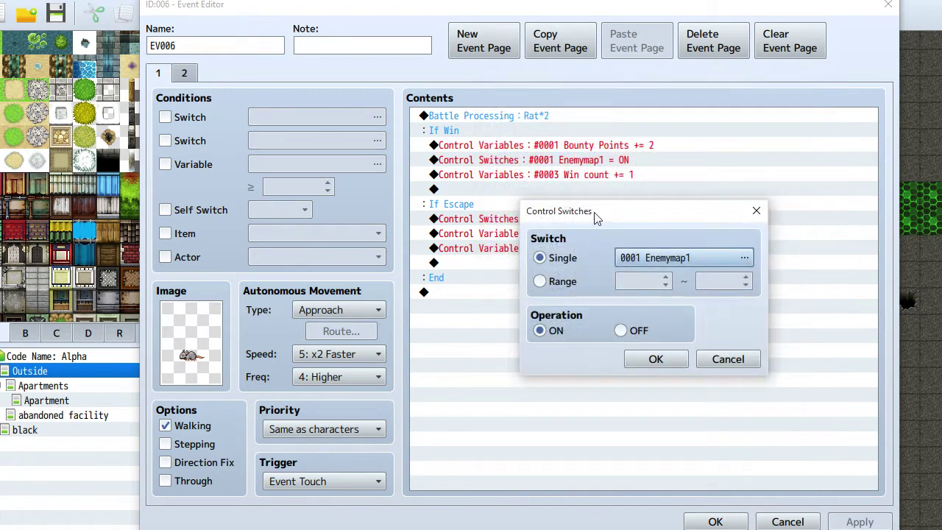
pyautogui.click(705, 364)
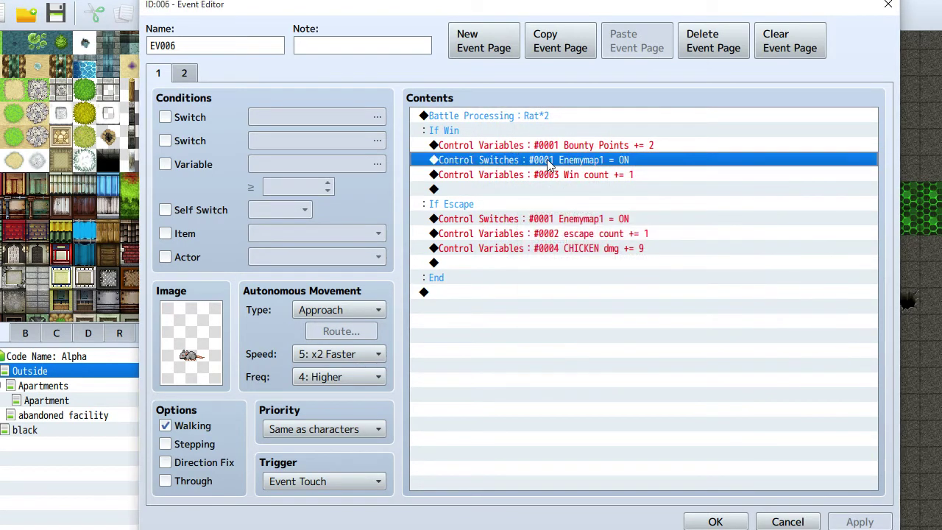
pyautogui.click(185, 77)
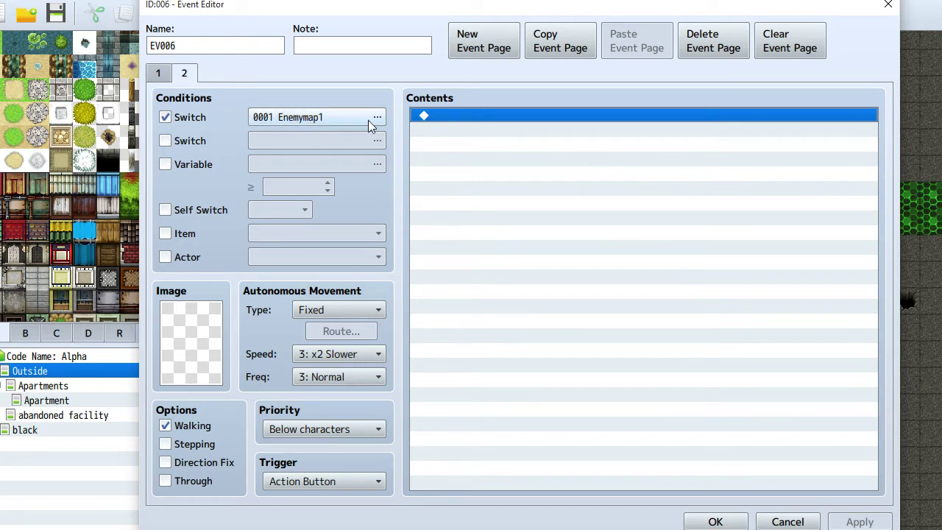
pyautogui.click(157, 74)
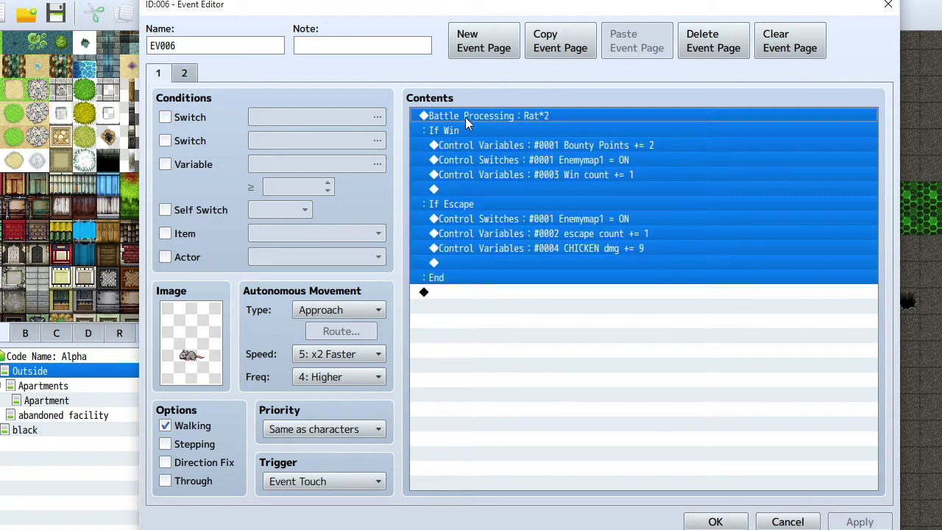
pyautogui.click(533, 160)
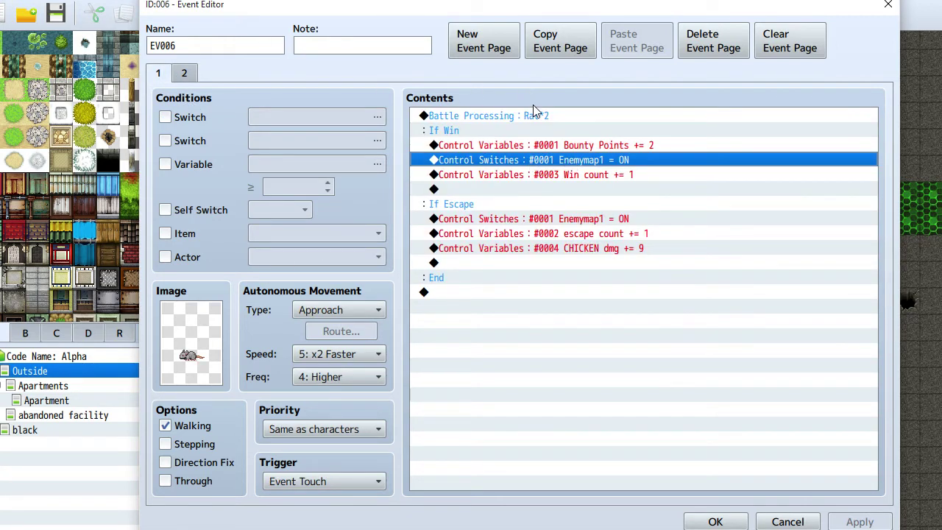
pyautogui.click(551, 174)
pyautogui.click(513, 161)
pyautogui.click(538, 175)
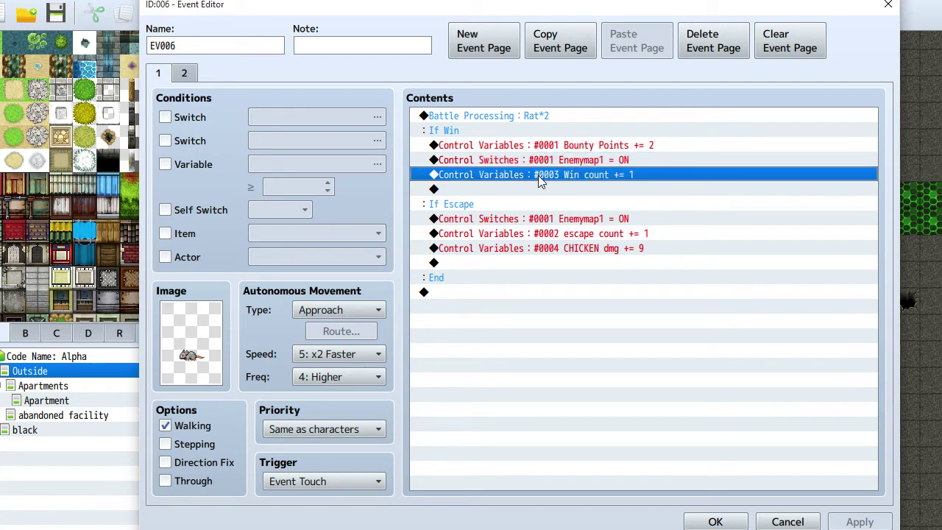
pyautogui.rightClick(579, 176)
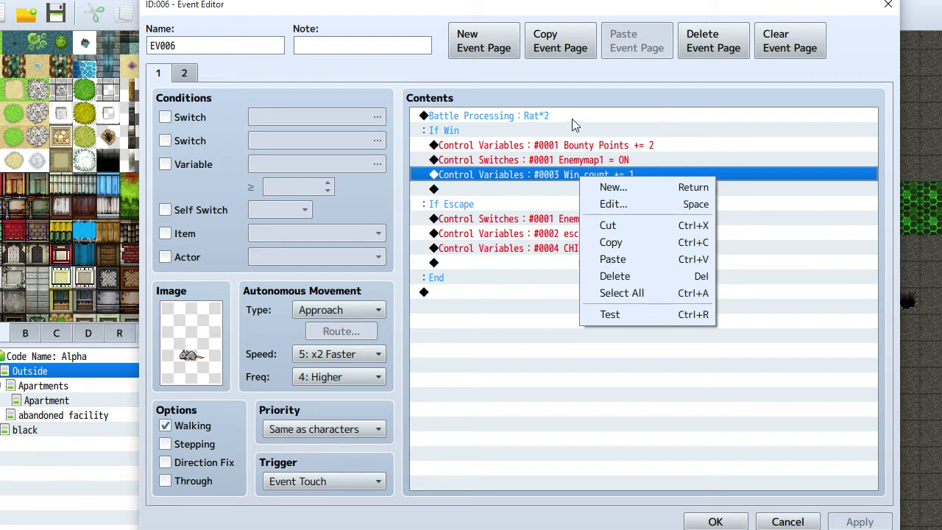
pyautogui.click(553, 178)
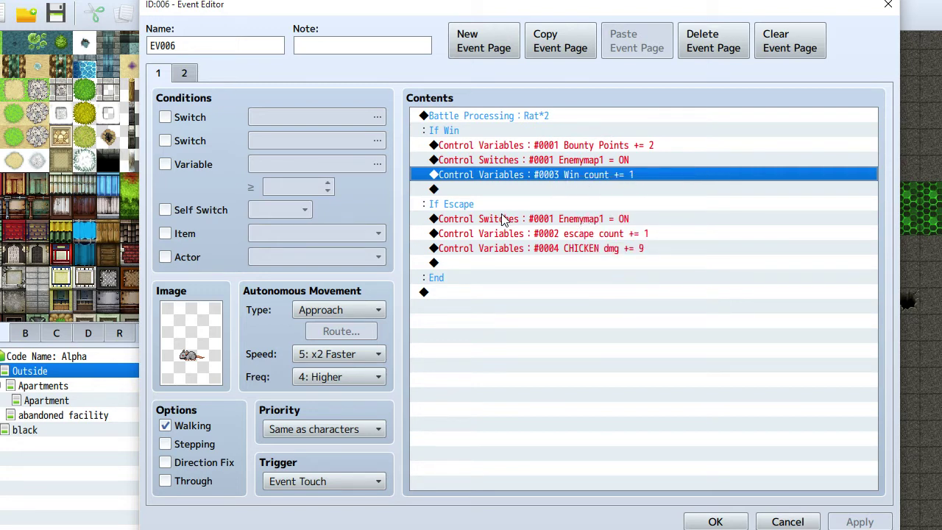
pyautogui.click(559, 223)
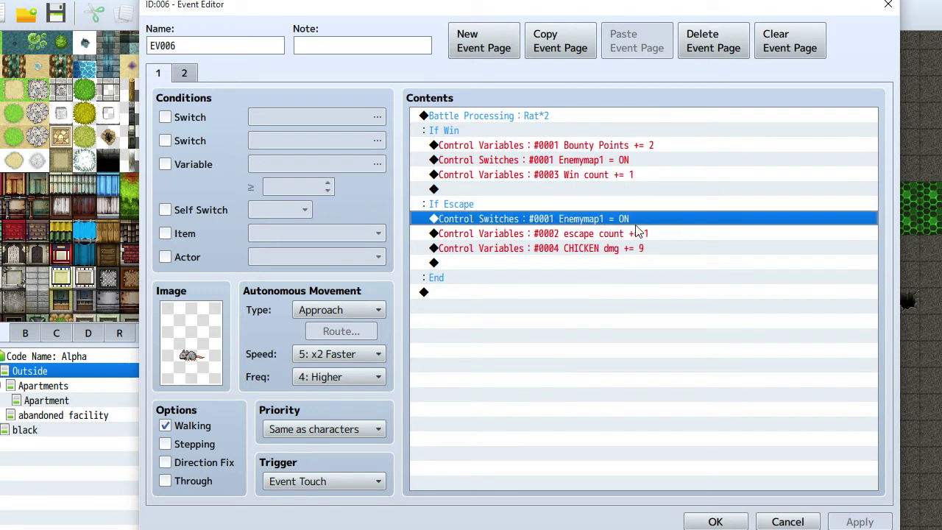
pyautogui.click(186, 73)
pyautogui.click(161, 73)
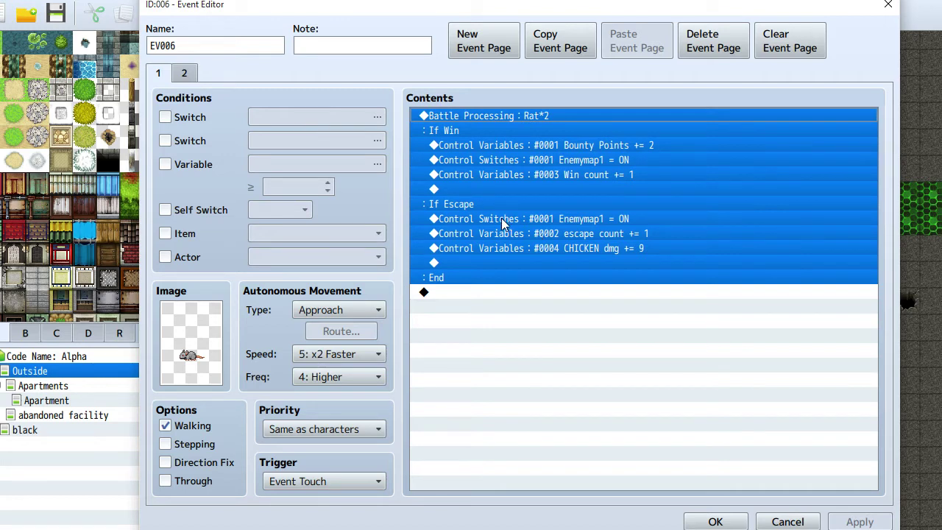
pyautogui.click(555, 225)
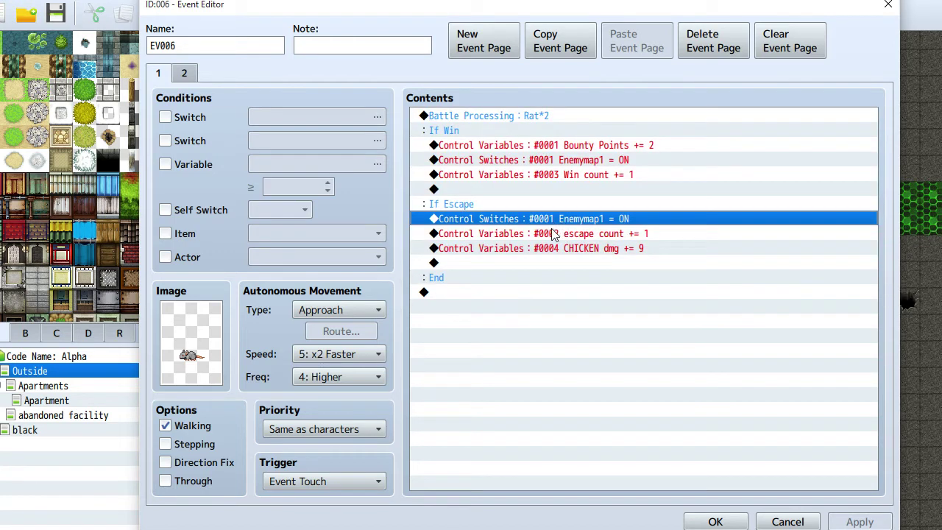
pyautogui.click(597, 236)
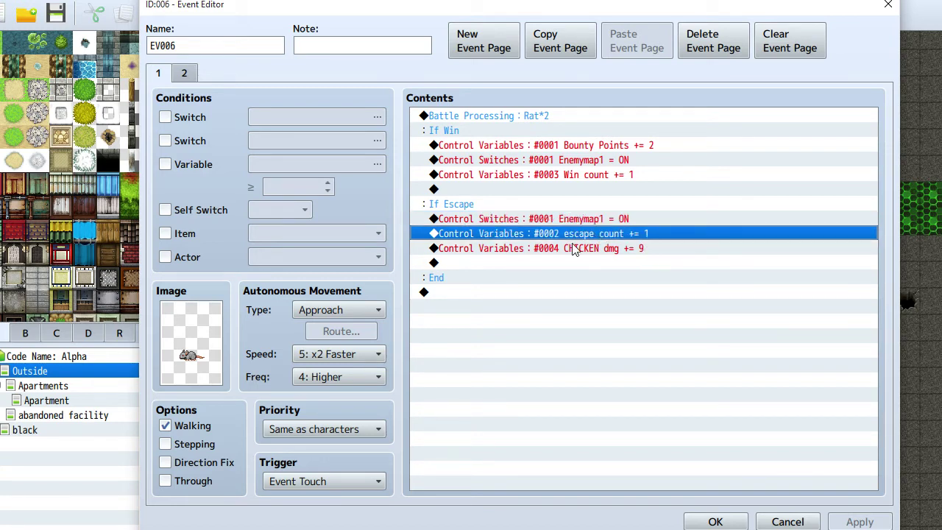
pyautogui.rightClick(588, 240)
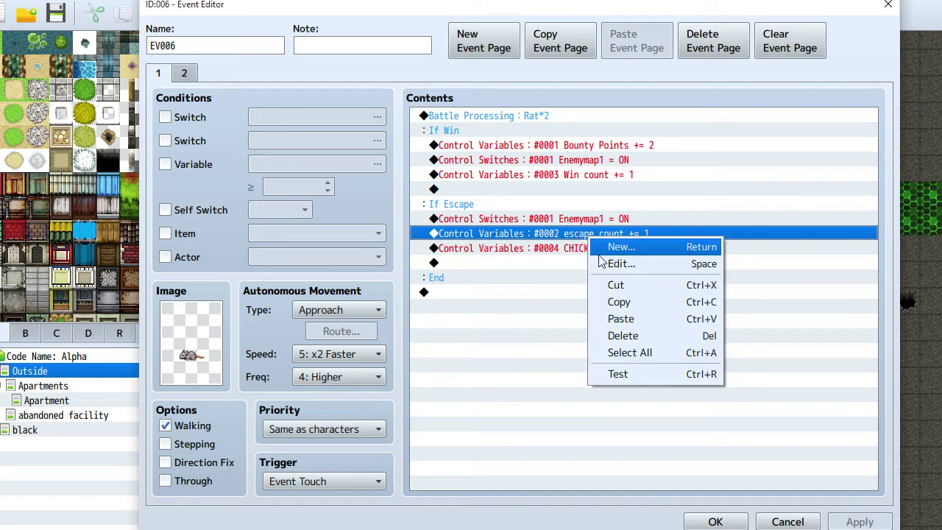
pyautogui.click(605, 248)
pyautogui.click(811, 517)
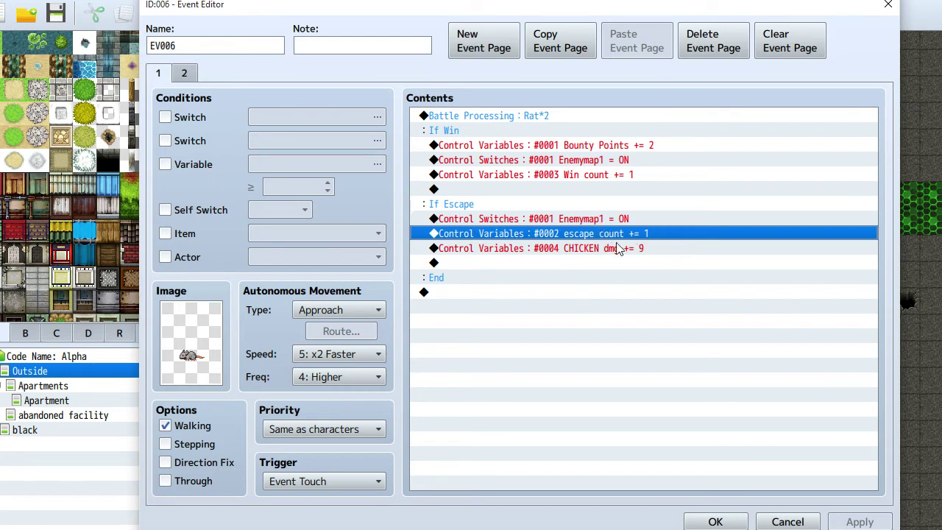
# Inspect the CHICKEN dmg command's options, then cancel the EV006 Event Editor without changes
pyautogui.click(558, 252)
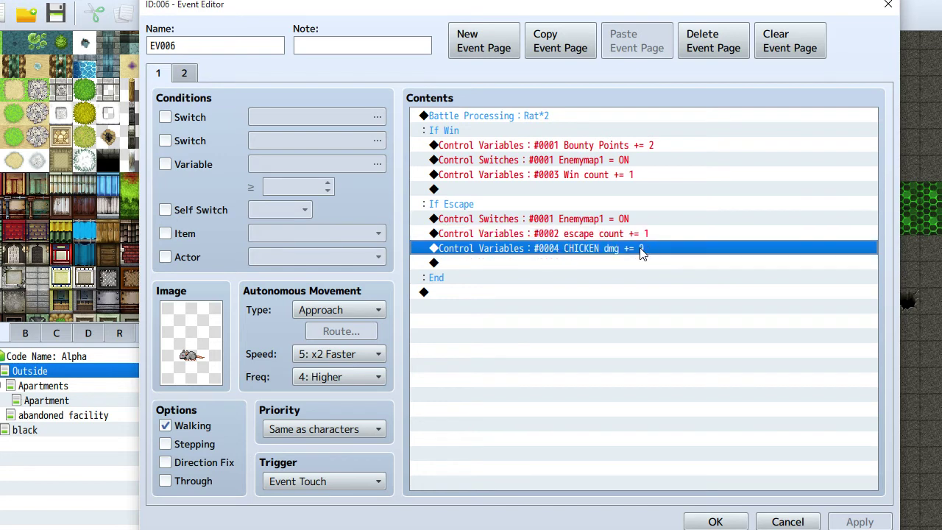
pyautogui.rightClick(636, 250)
pyautogui.click(610, 264)
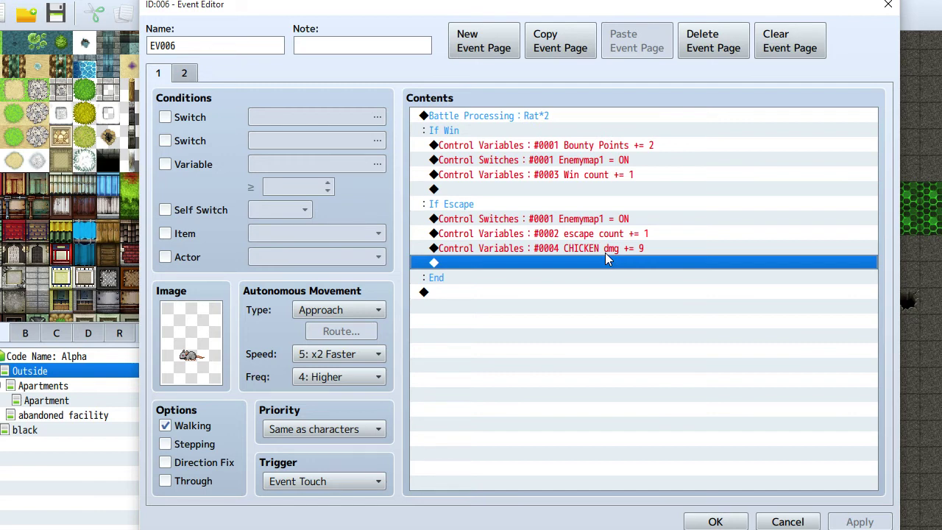
pyautogui.click(605, 252)
pyautogui.rightClick(604, 254)
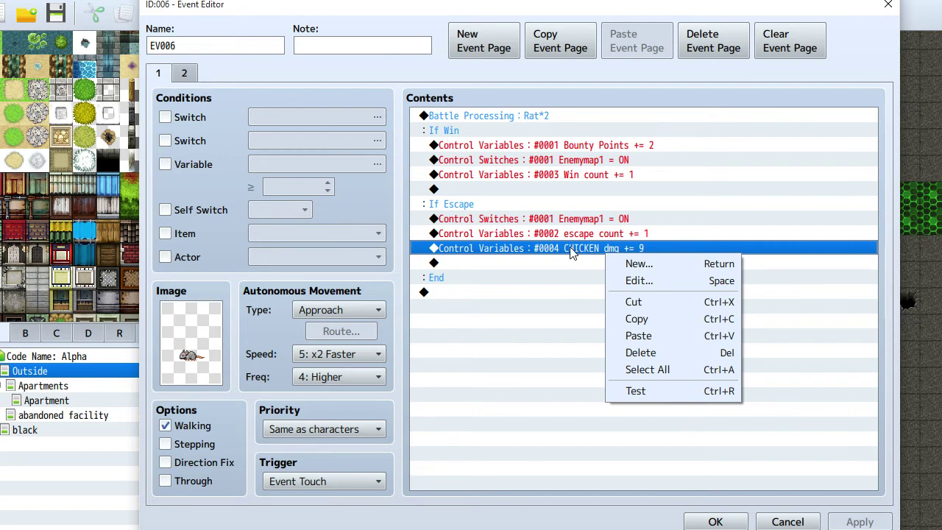
pyautogui.click(515, 266)
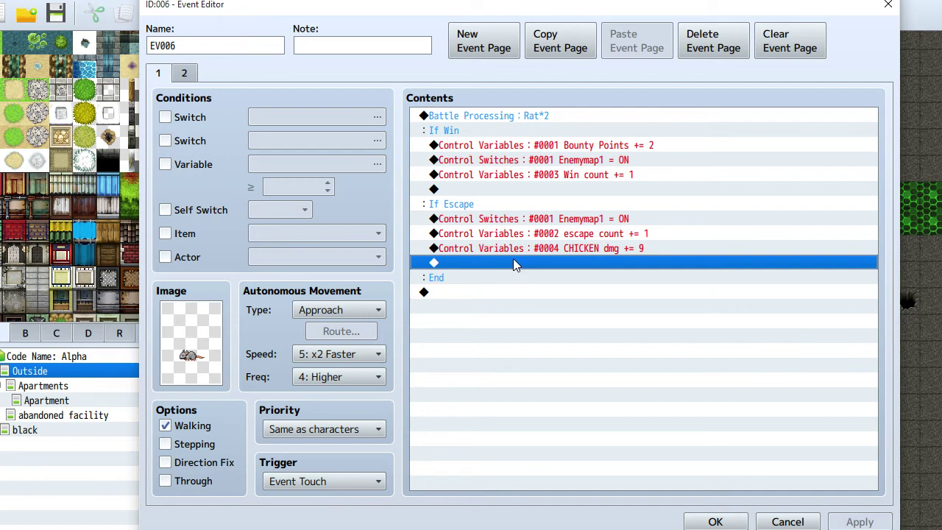
pyautogui.click(537, 249)
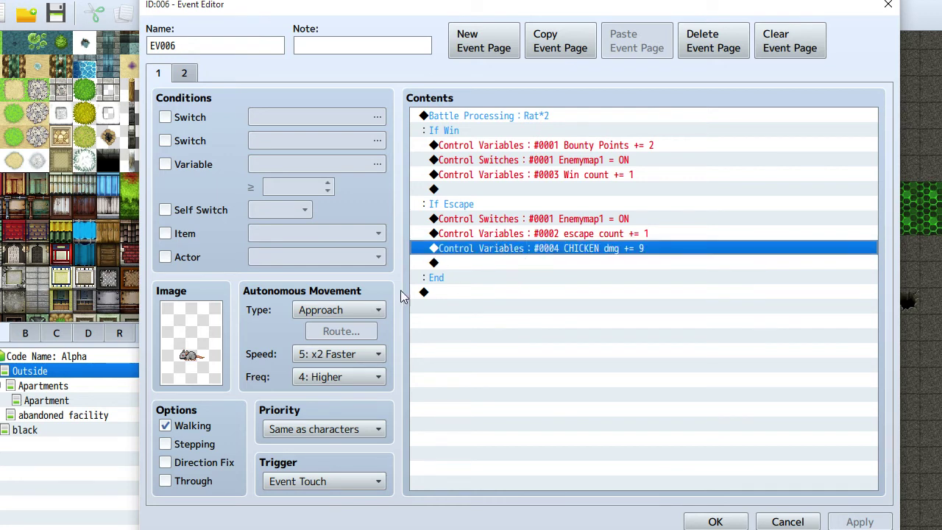
pyautogui.click(785, 522)
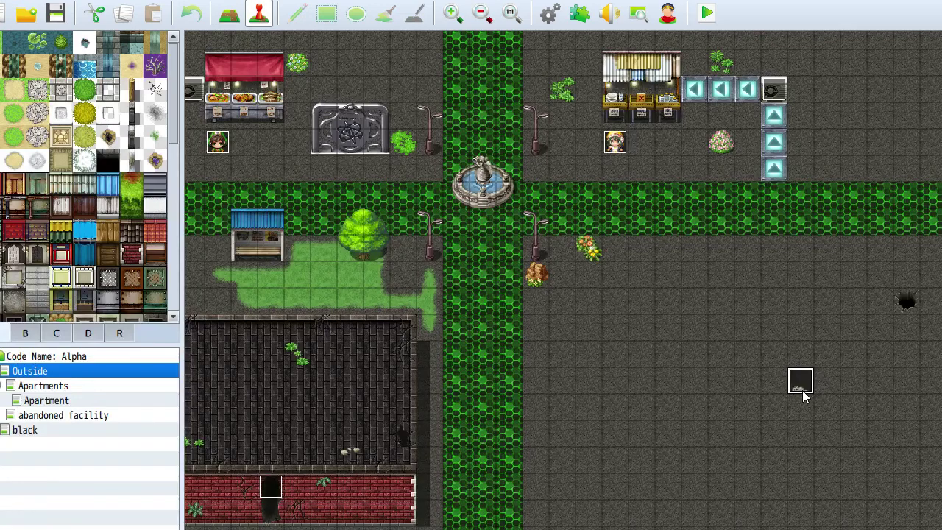
pyautogui.hscroll(-5, 472, 372)
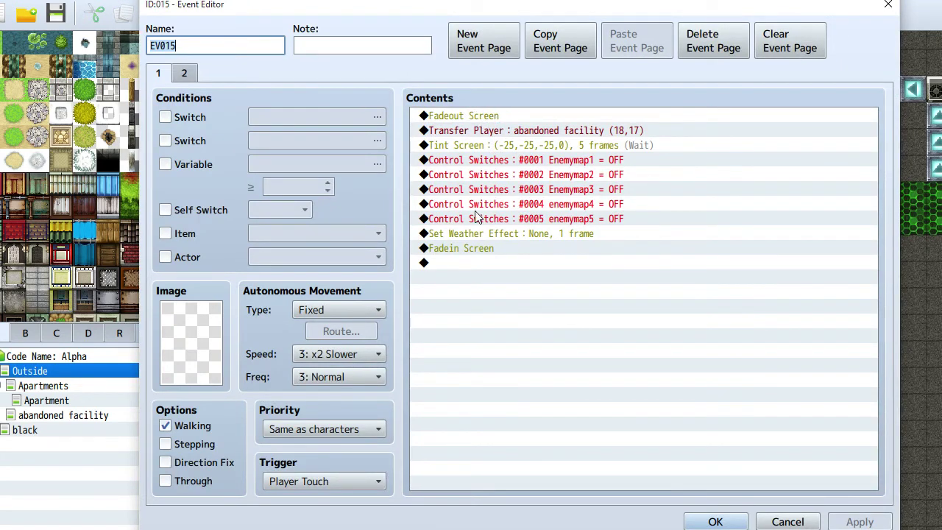
pyautogui.click(485, 160)
pyautogui.click(493, 219)
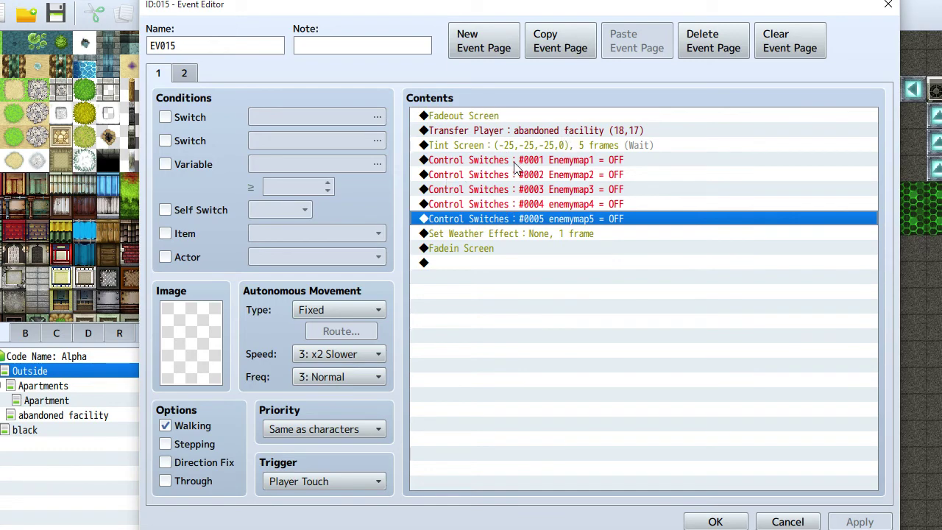
pyautogui.click(788, 522)
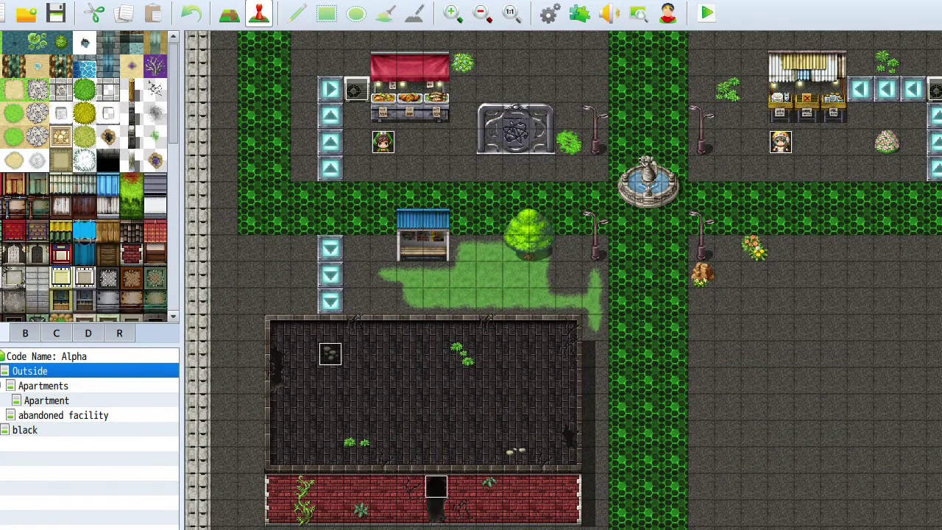
pyautogui.press('Return')
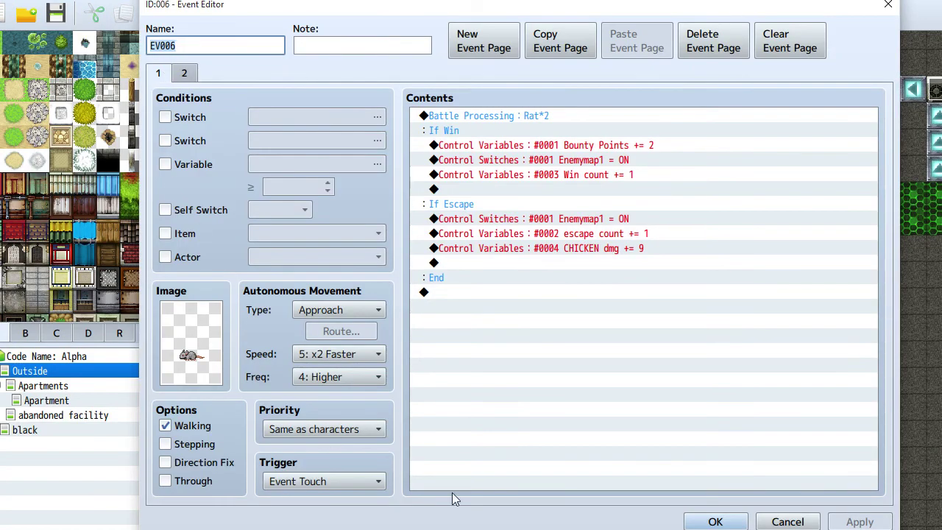
pyautogui.click(766, 523)
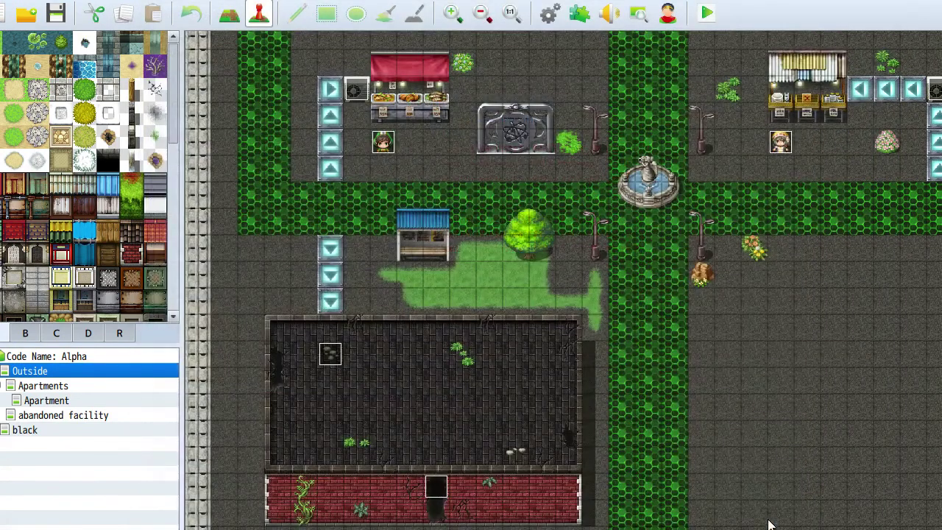